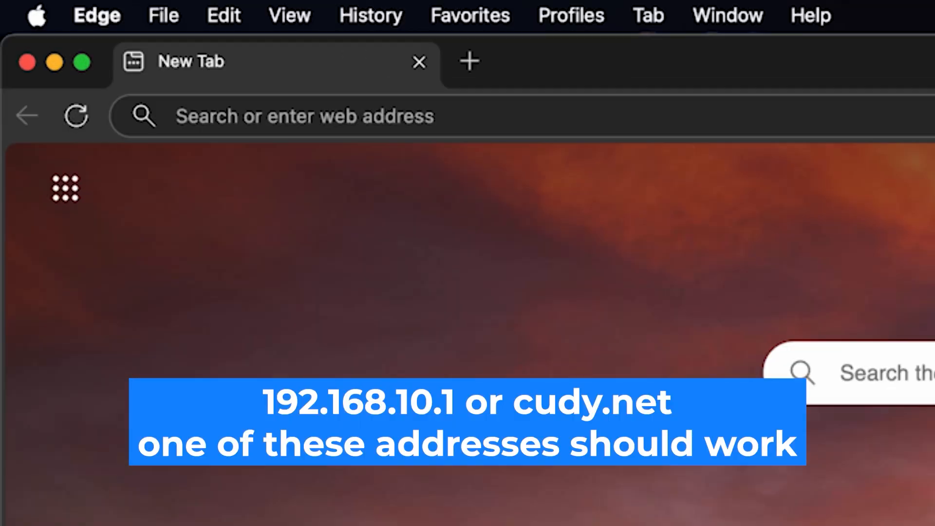
Enter the router address 192.168.10.1 in Edge's address bar
click(530, 113)
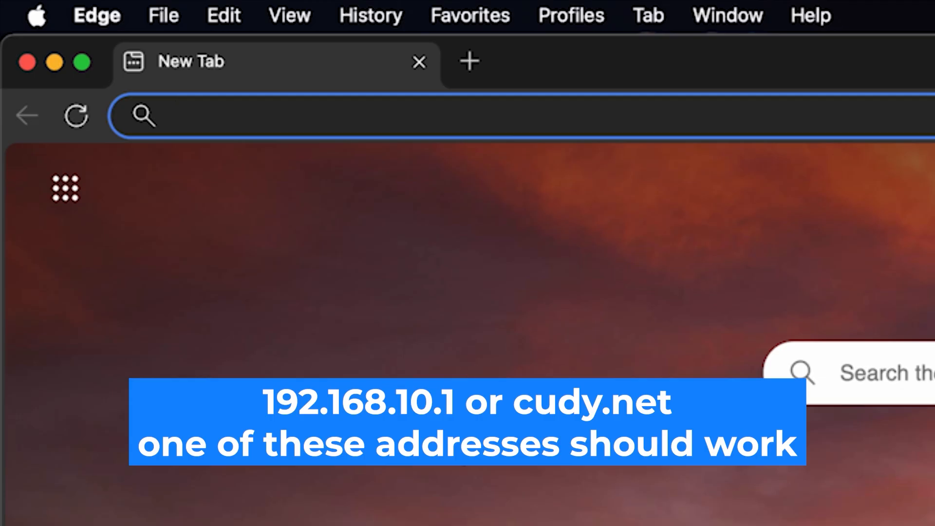
text(192)
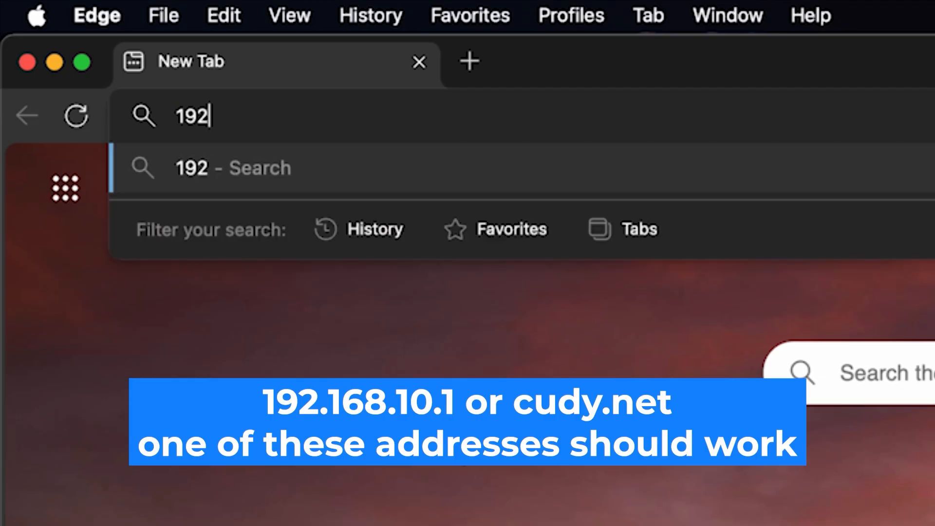
text(.168)
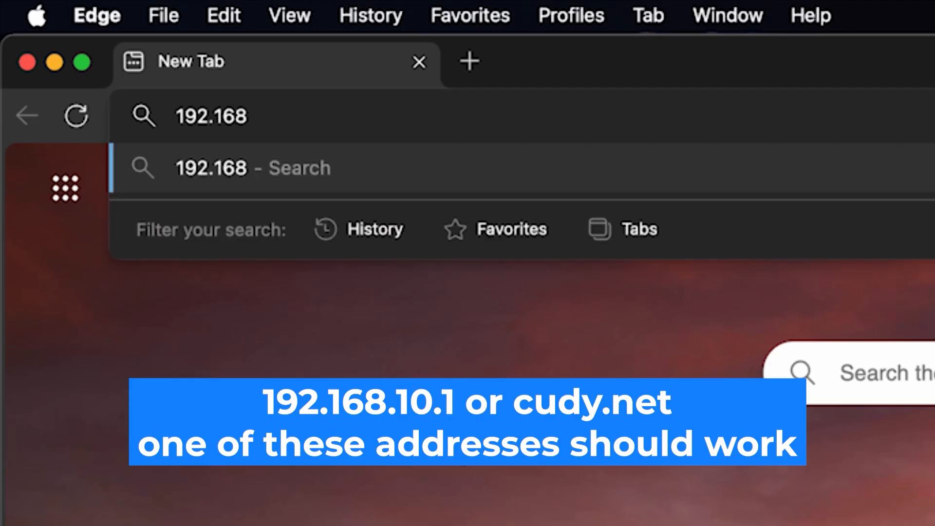
text(.10)
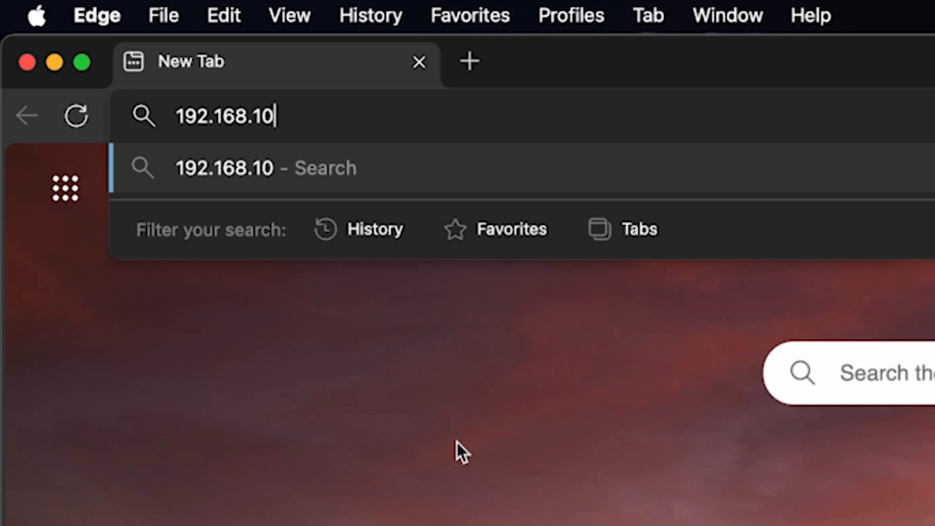
text(.1)
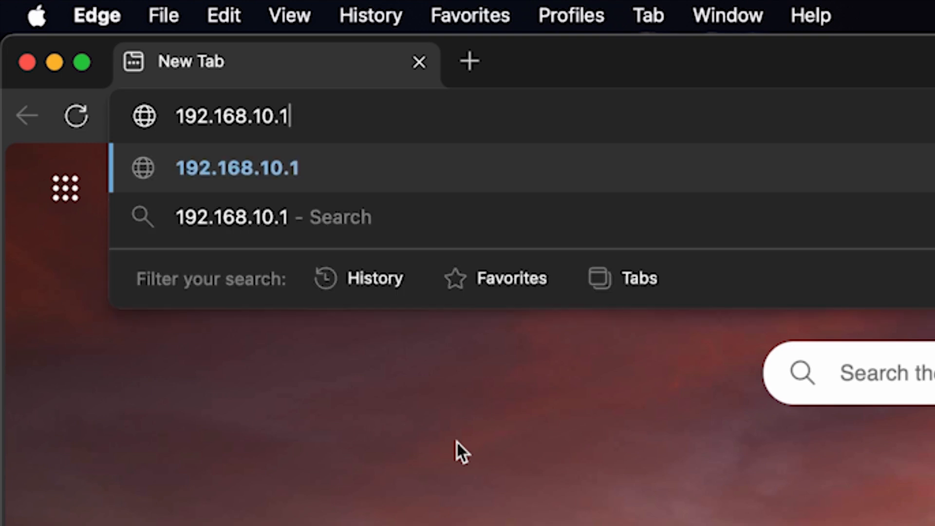
key(Return)
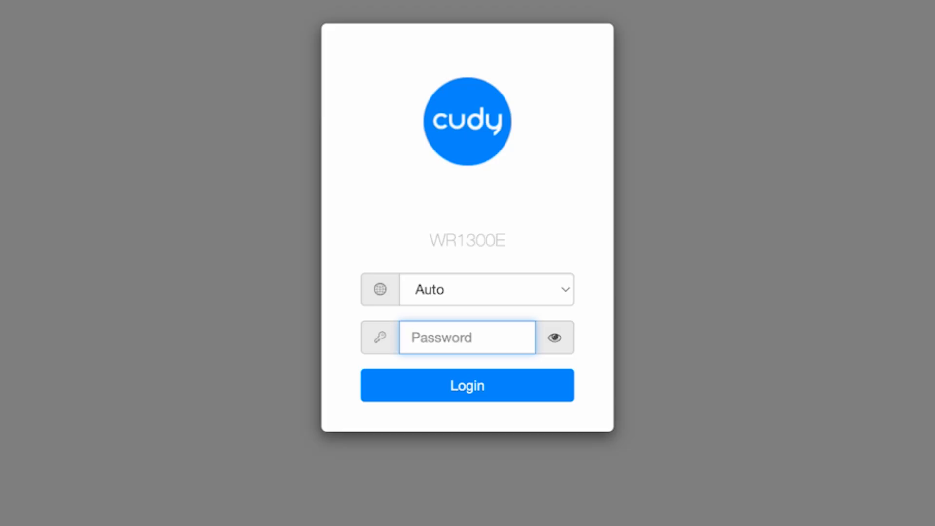
Switch the login page to English, enter and verify the default administrator password, and log in
click(556, 294)
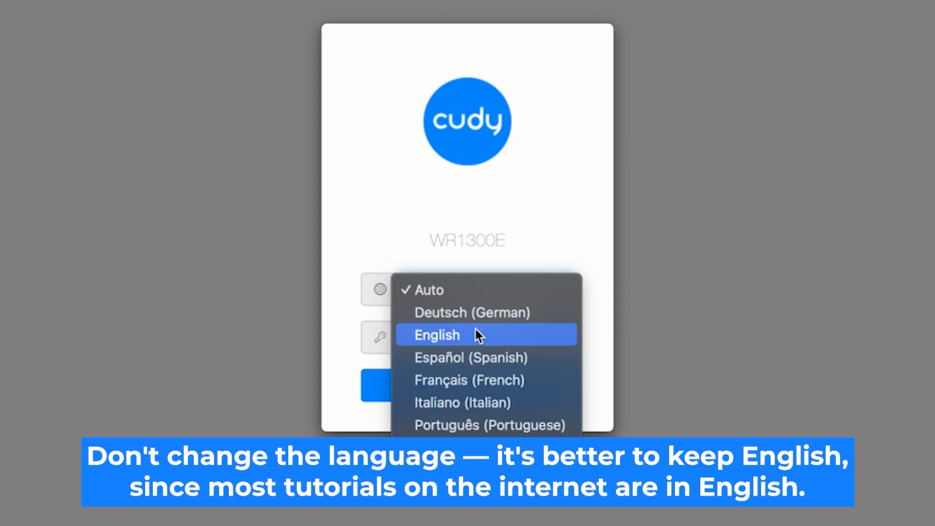
click(516, 335)
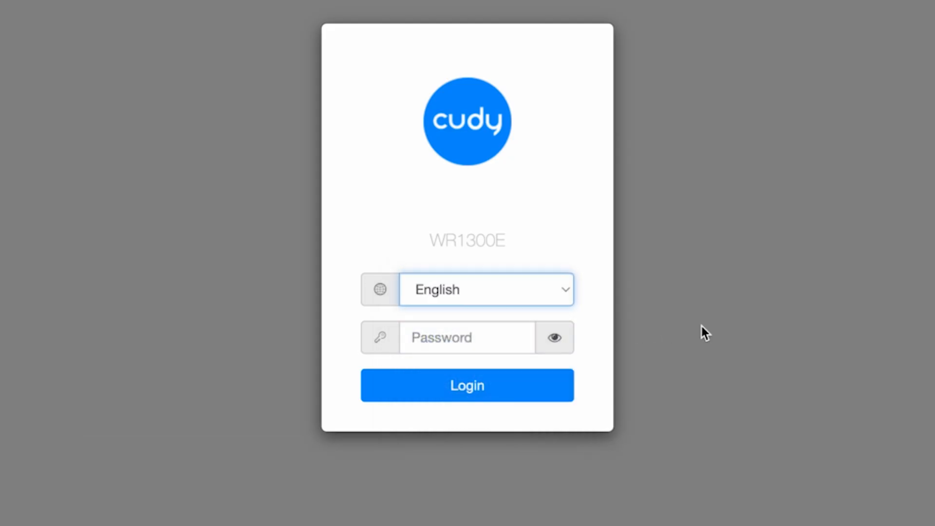
click(436, 339)
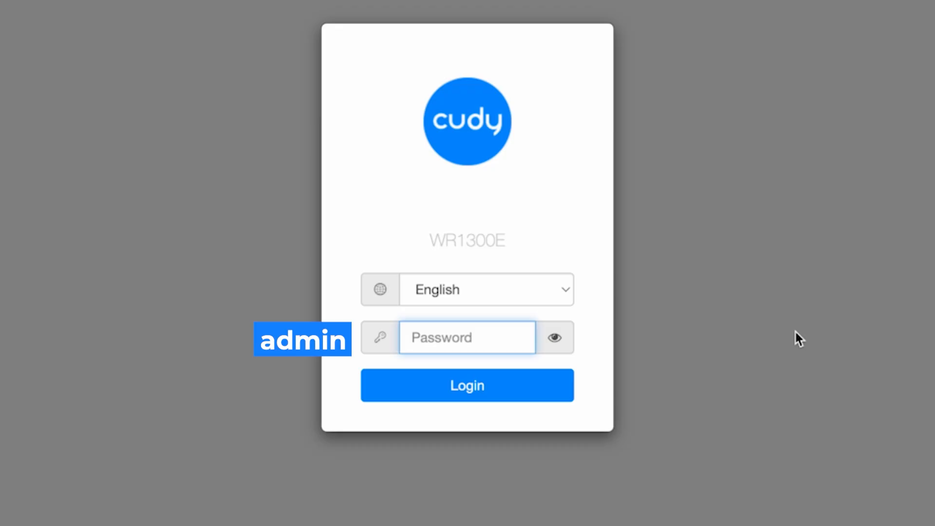
text(admin)
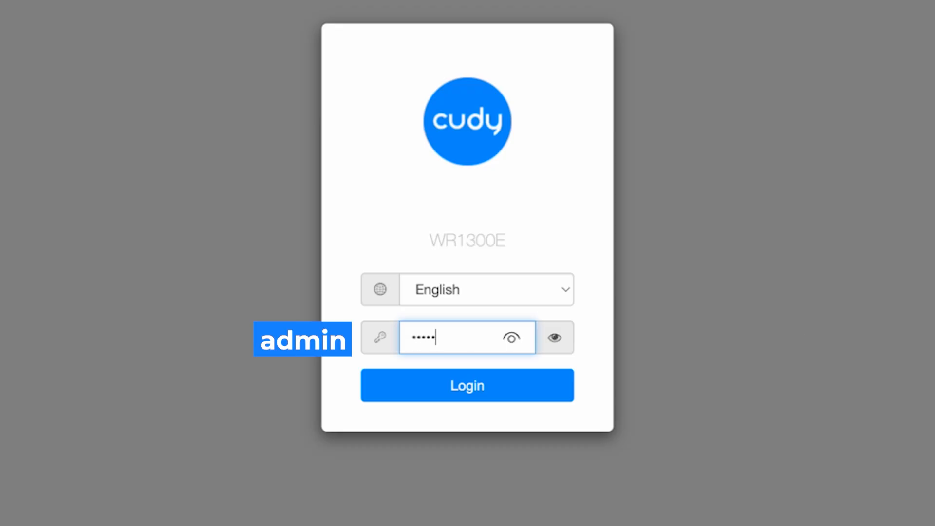
click(666, 340)
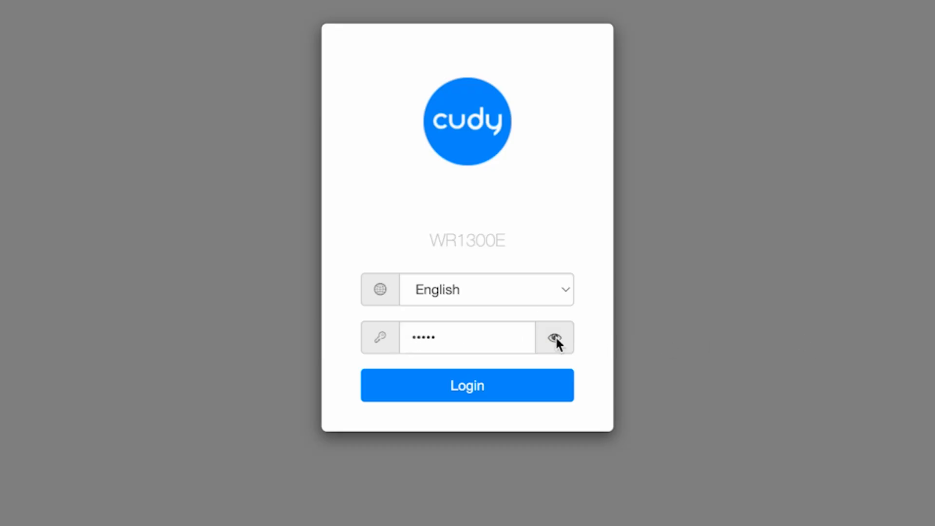
click(554, 338)
click(495, 394)
Reveal the password and log in again after the timeout to reach the wizard's Mode step
click(554, 337)
click(492, 390)
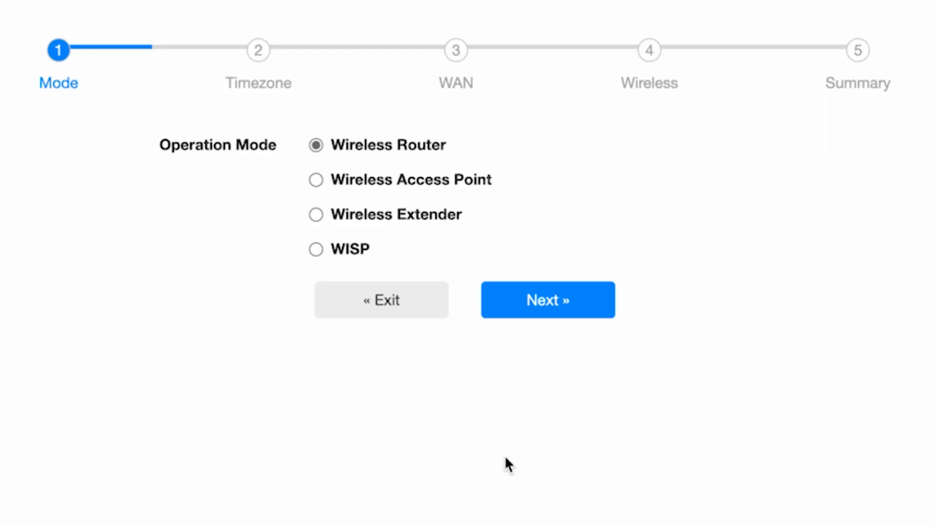
Accept Wireless Router mode and confirm Europe/Kiev as the time zone
click(574, 306)
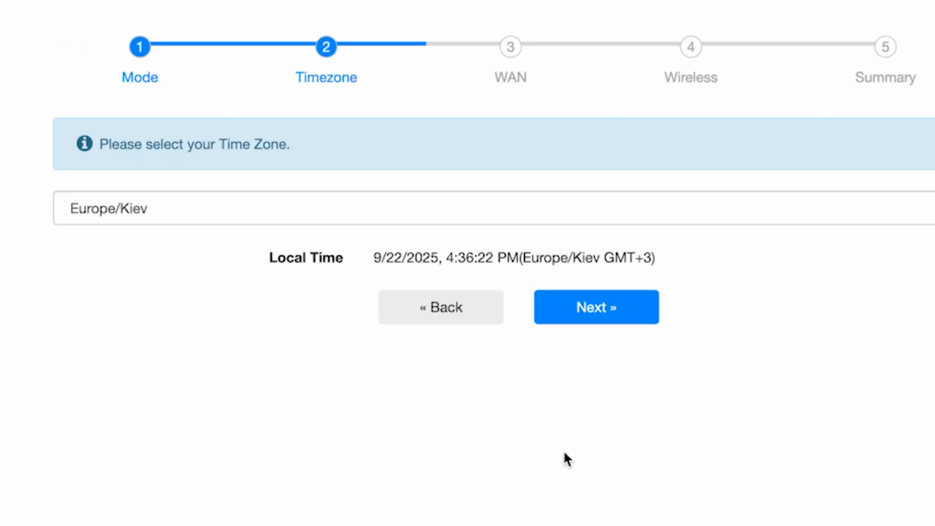
click(678, 209)
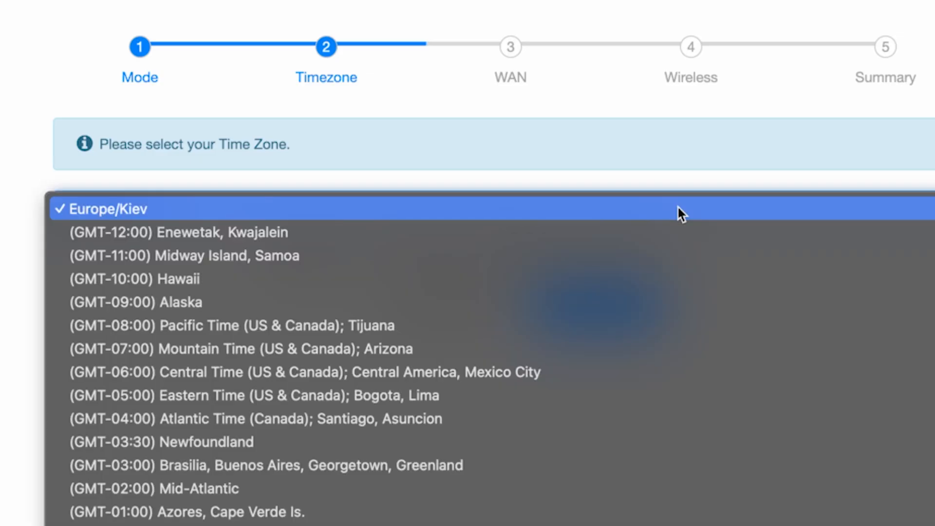
scroll(676, 516, down, 3)
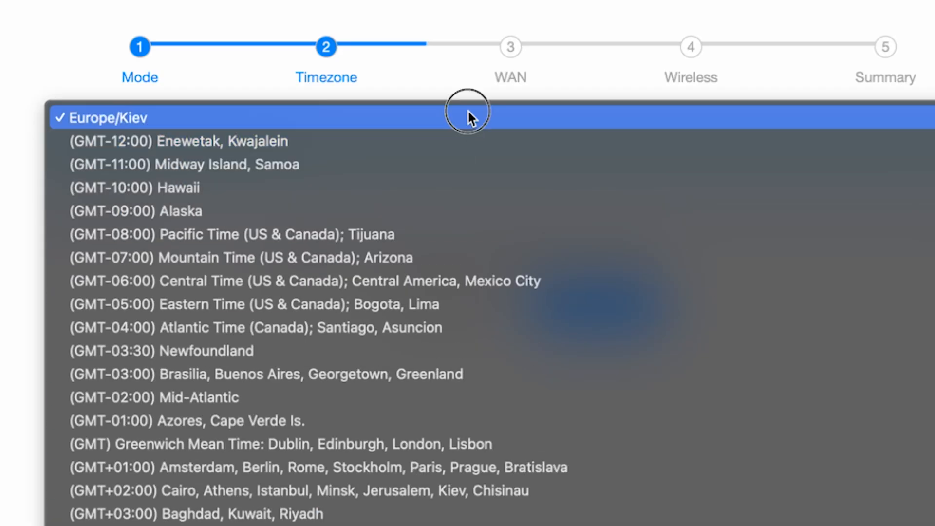
click(468, 115)
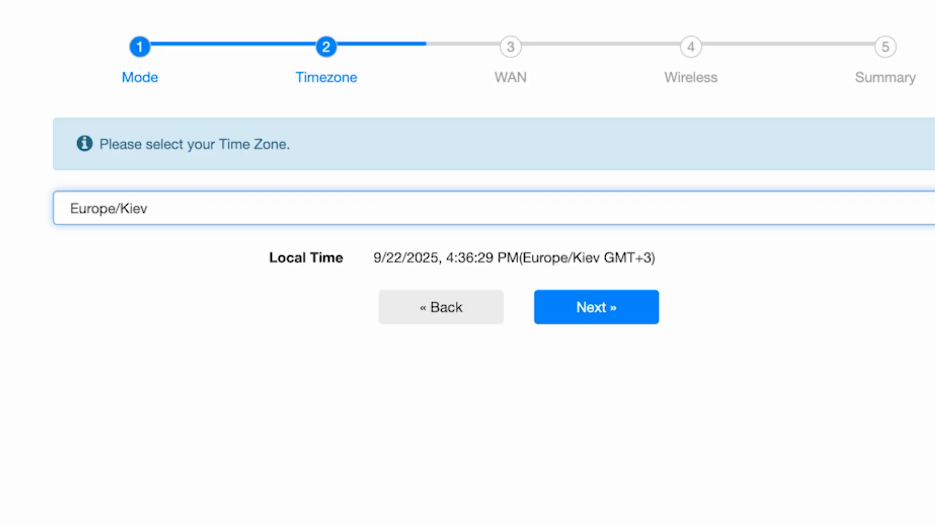
click(621, 318)
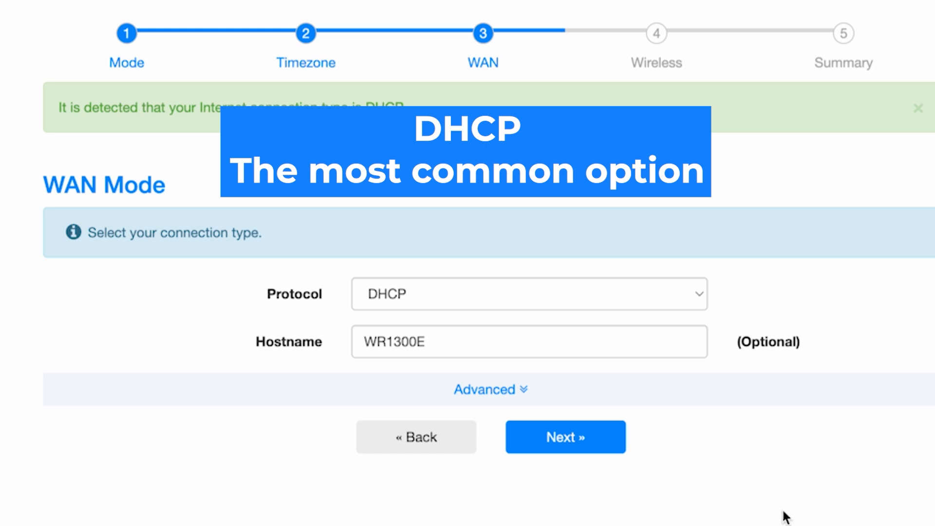
Confirm DHCP as the connection protocol with hostname WR1300E and proceed past the WAN step
click(610, 300)
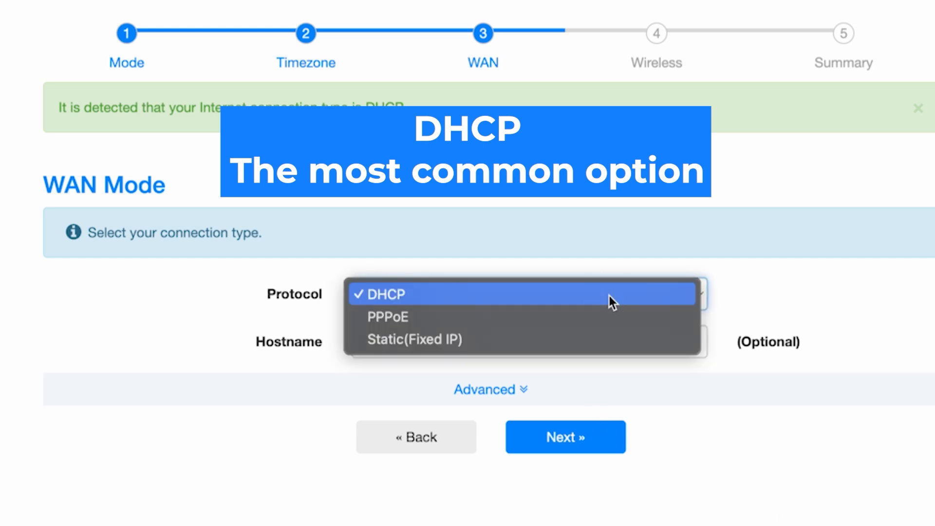
click(440, 296)
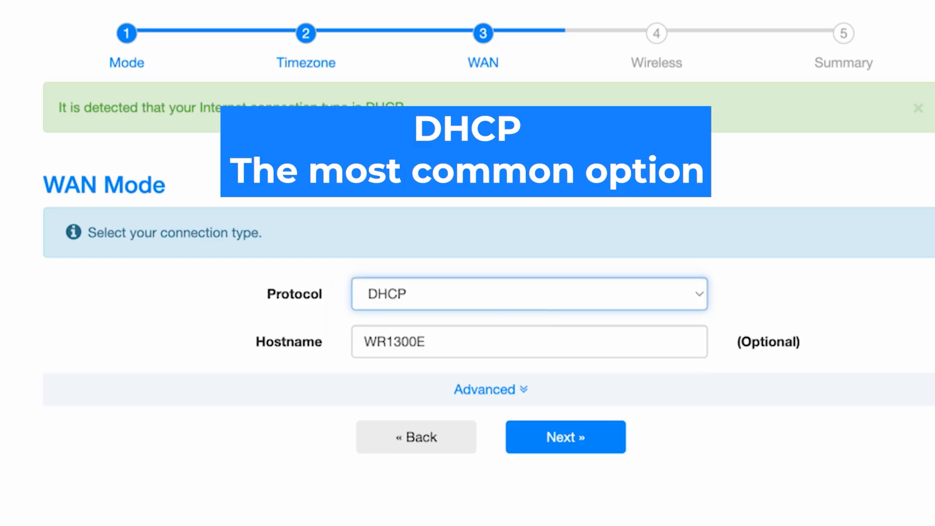
click(553, 340)
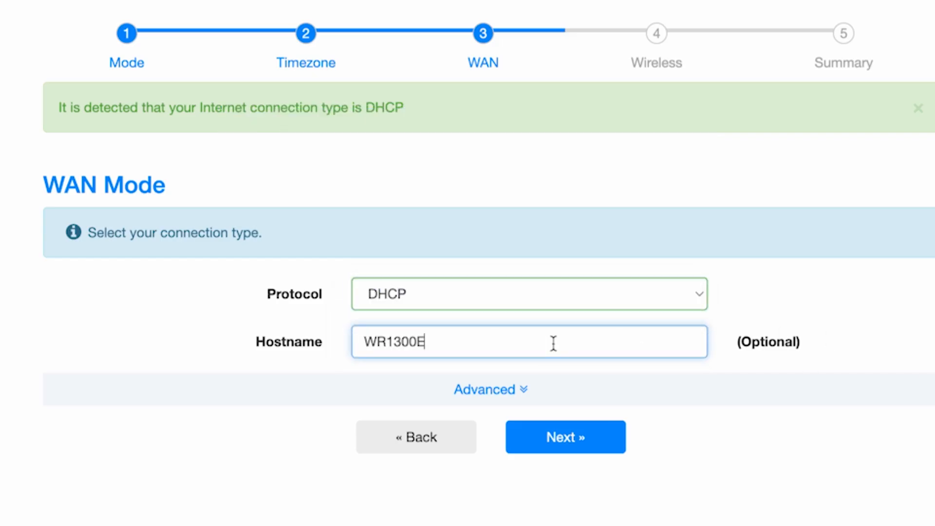
click(776, 357)
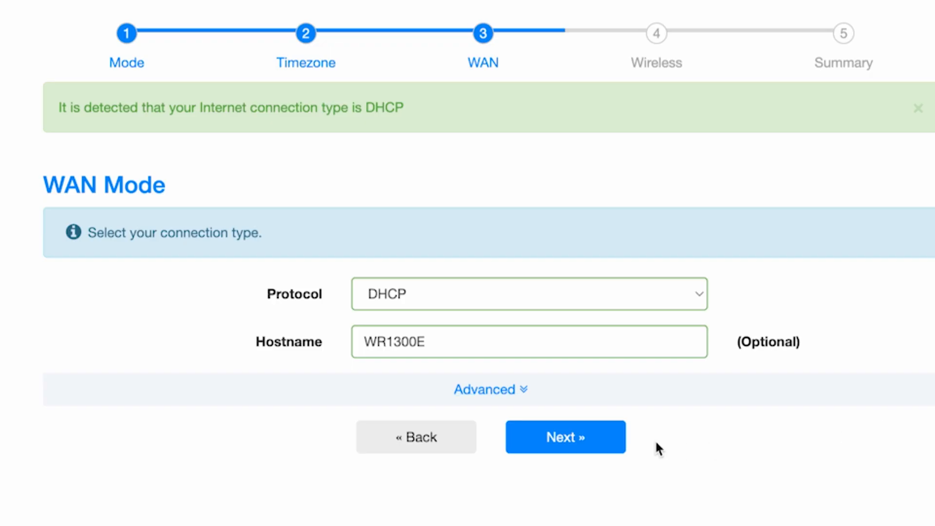
click(584, 442)
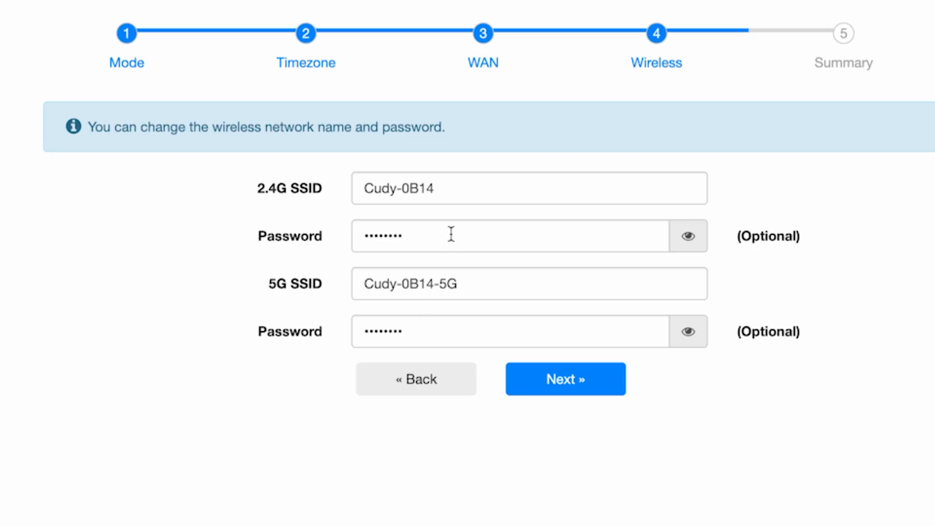
Rename the 2.4G network to Cudy and replace its Wi-Fi password with a new one
click(468, 189)
drag(476, 188, 395, 186)
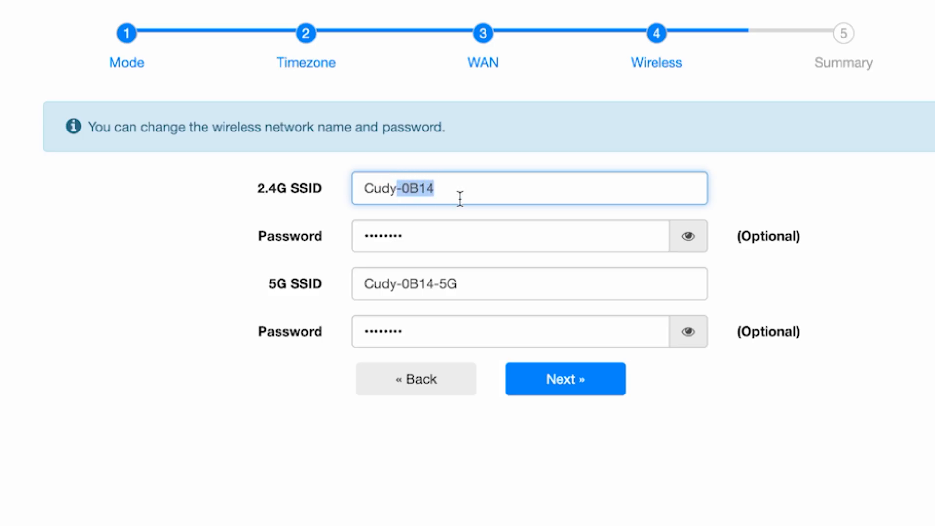
key(BackSpace)
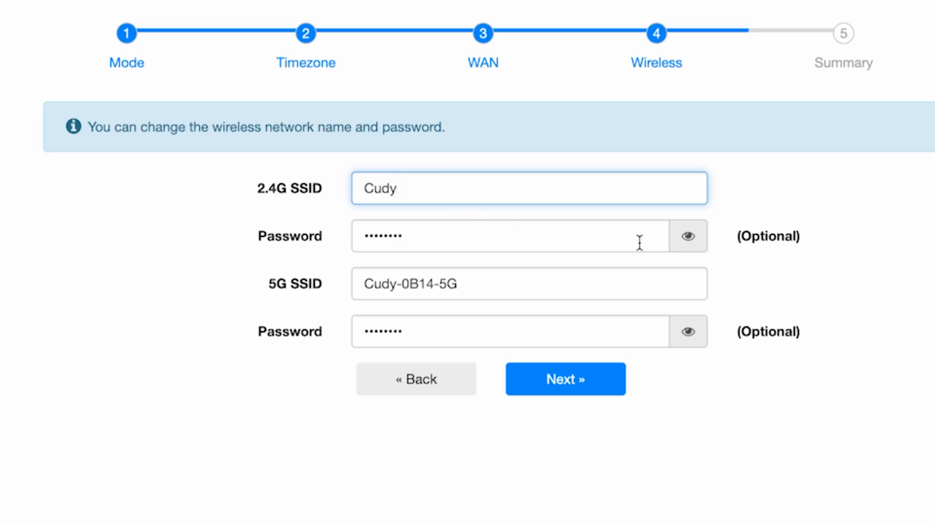
click(688, 236)
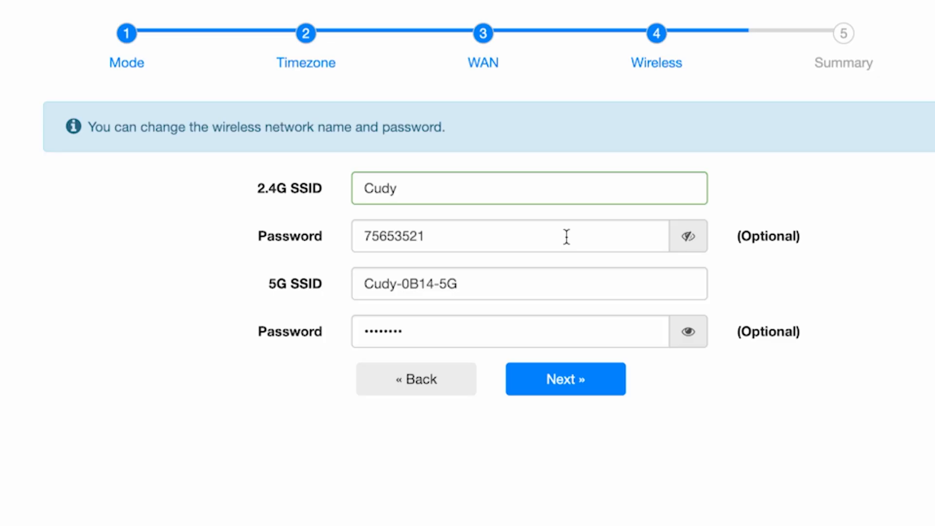
drag(567, 236, 315, 236)
text(123)
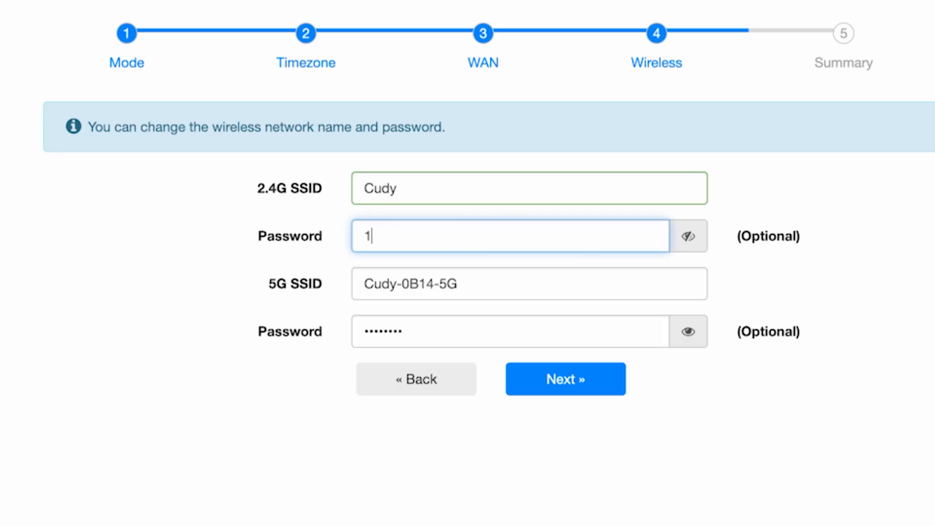
text(456789)
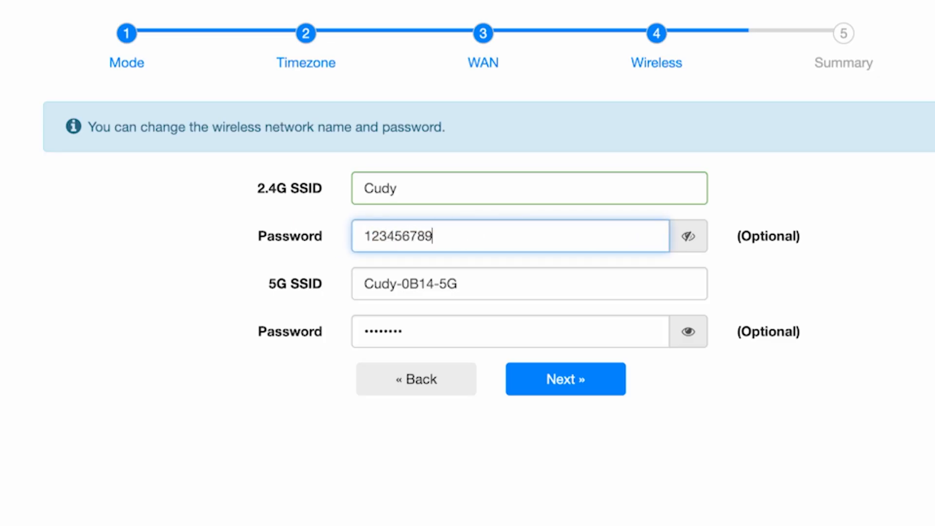
Rename the 5G network to Cudy5G and replace its Wi-Fi password with a new one
click(575, 276)
click(438, 284)
drag(439, 284, 394, 283)
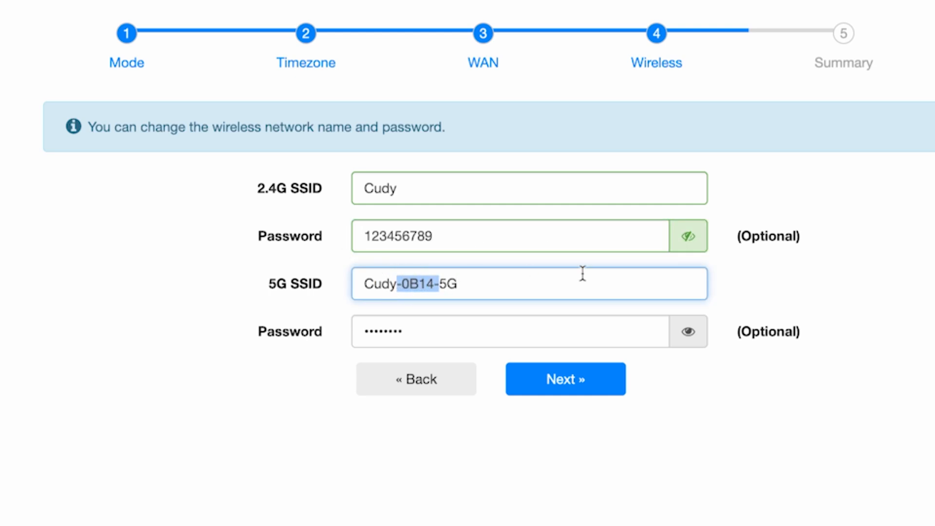
key(BackSpace)
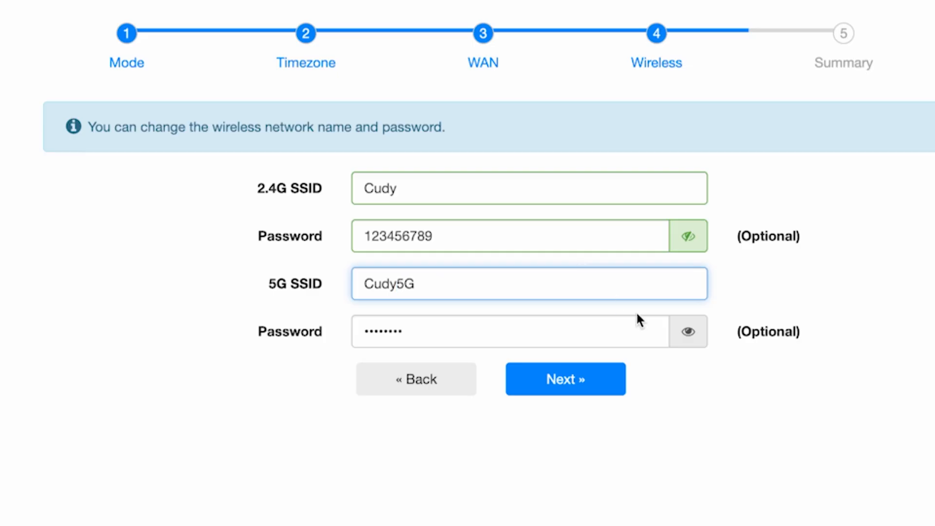
click(636, 336)
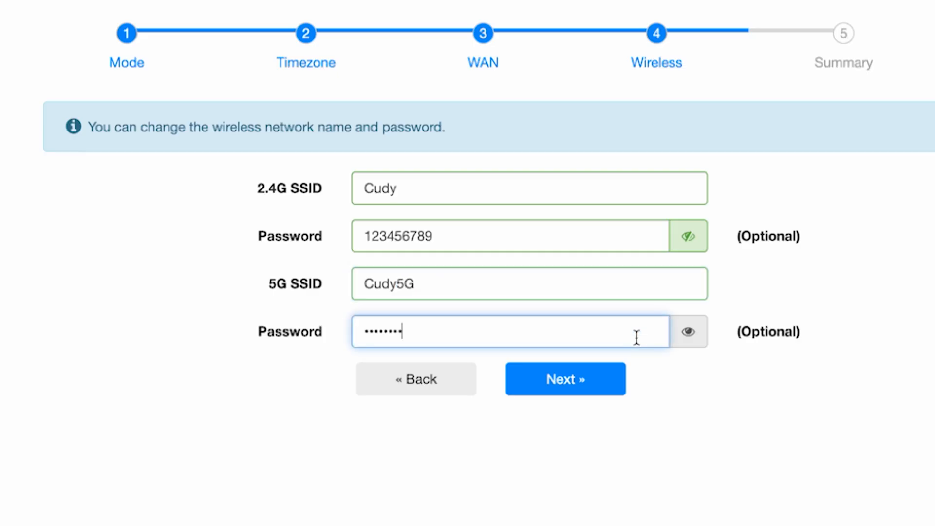
click(688, 332)
click(588, 333)
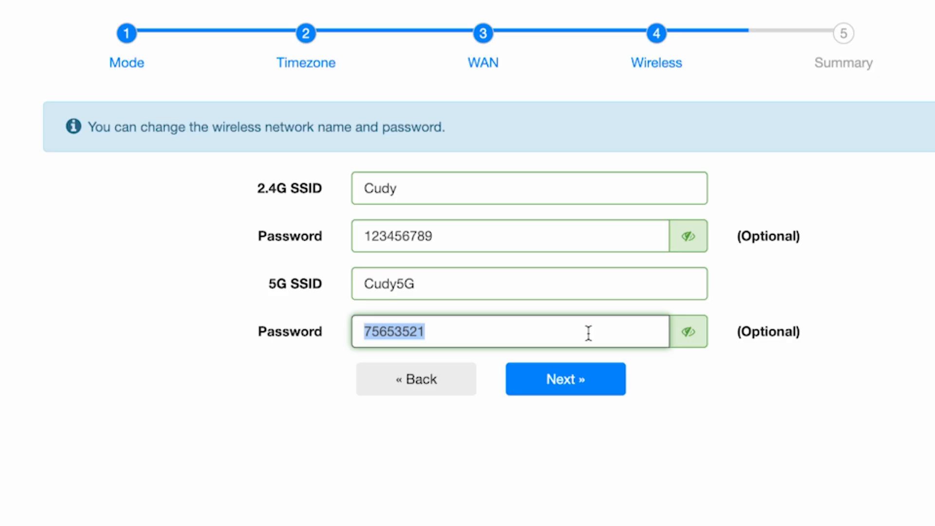
text(123456789)
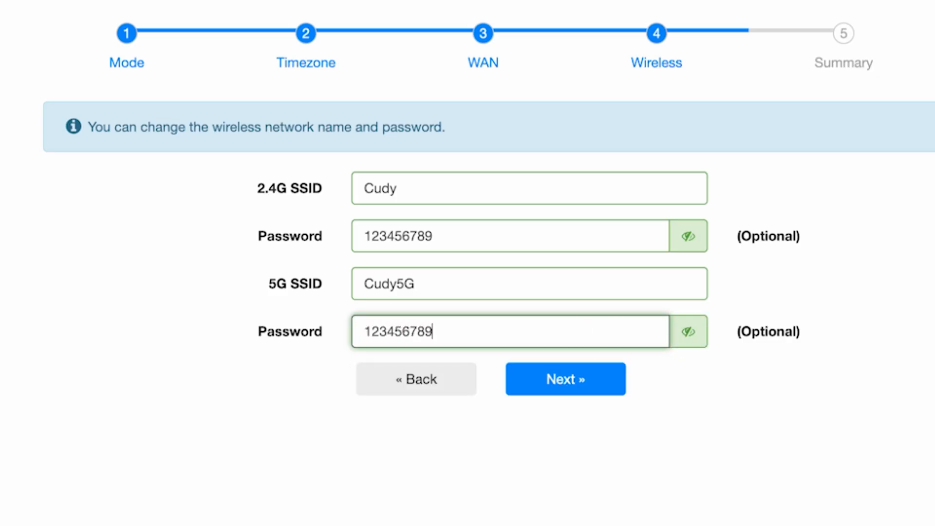
text(5G)
Advance to the Summary page and Save & Apply the quick-setup settings
click(608, 384)
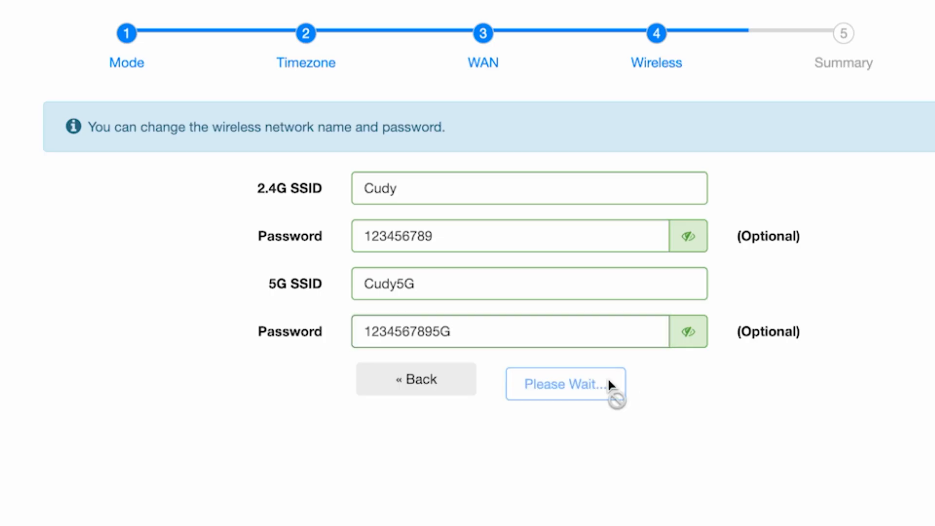
click(608, 383)
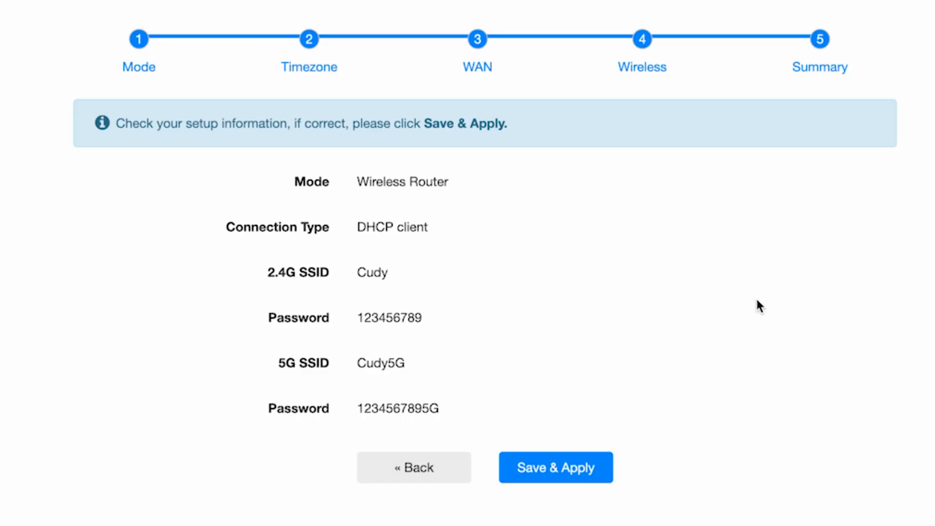
click(579, 468)
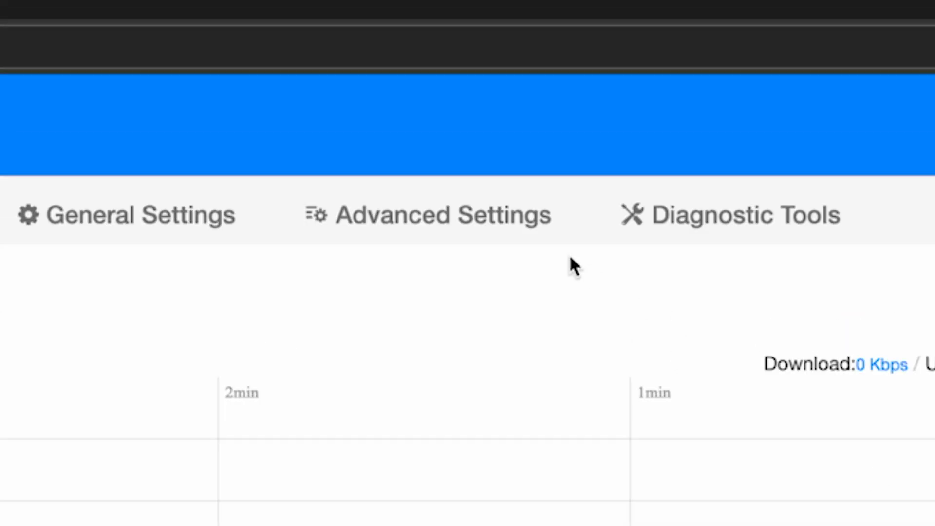
Reboot the router from the System section of Advanced Settings and confirm
click(495, 229)
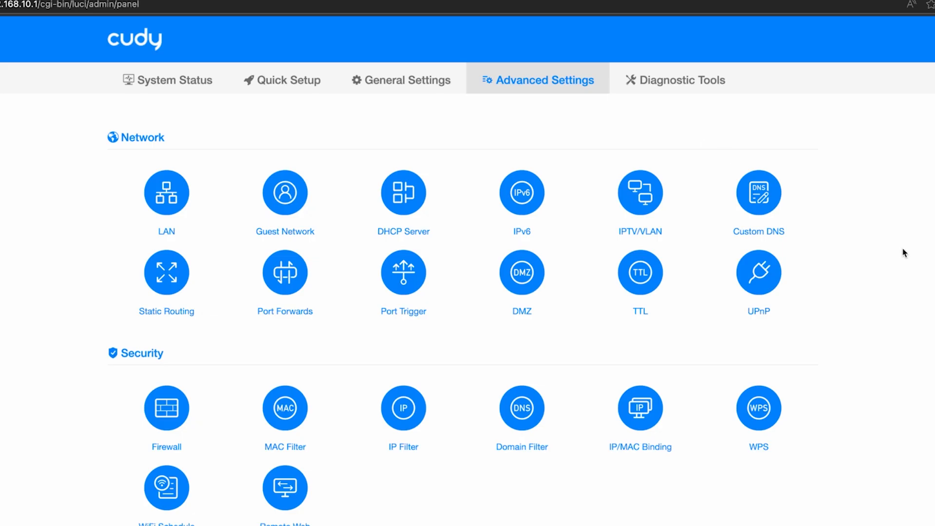
scroll(905, 257, down, 3)
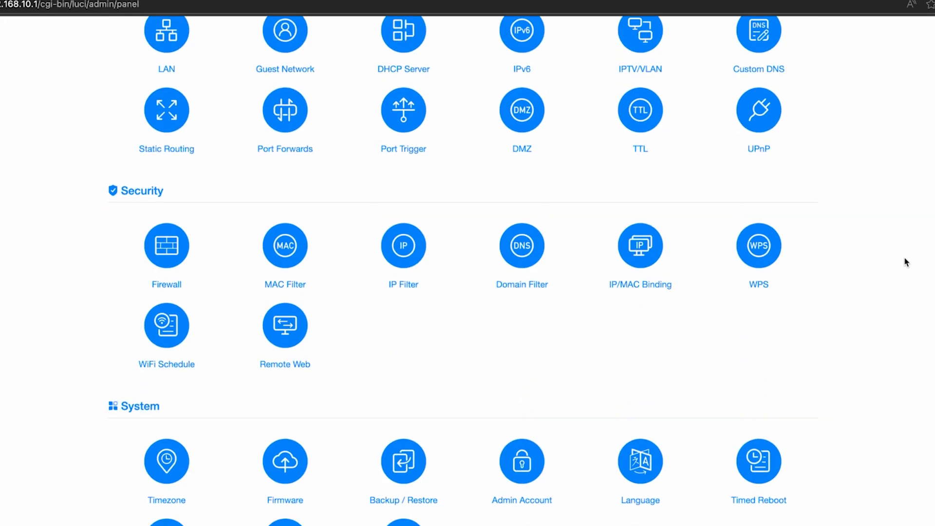
scroll(905, 261, down, 2)
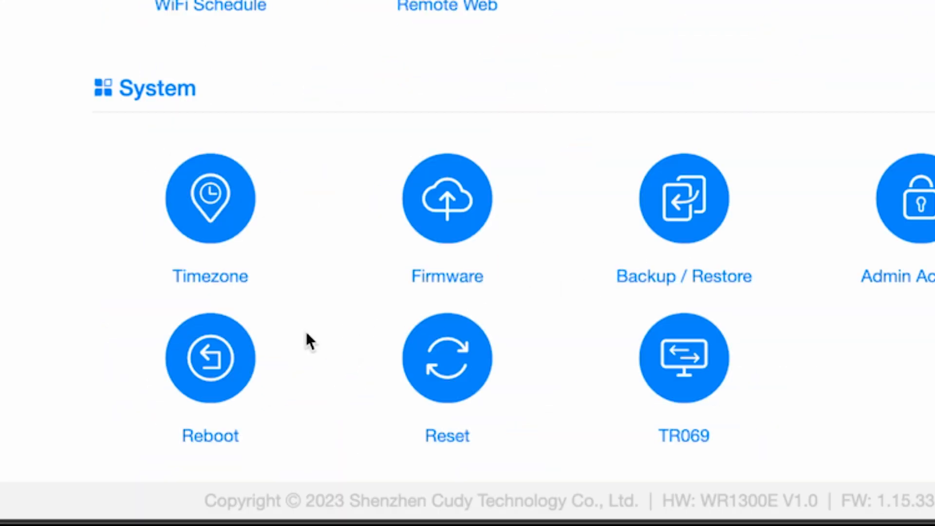
click(223, 360)
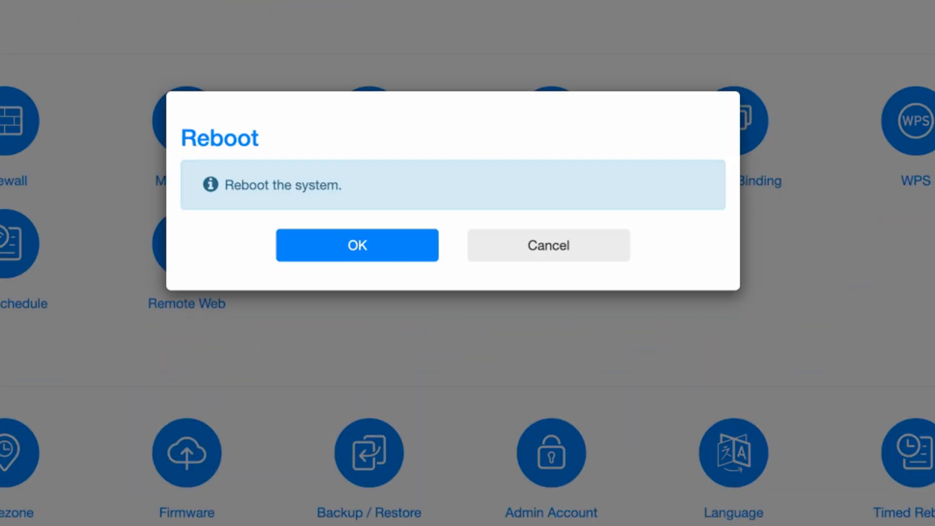
click(367, 257)
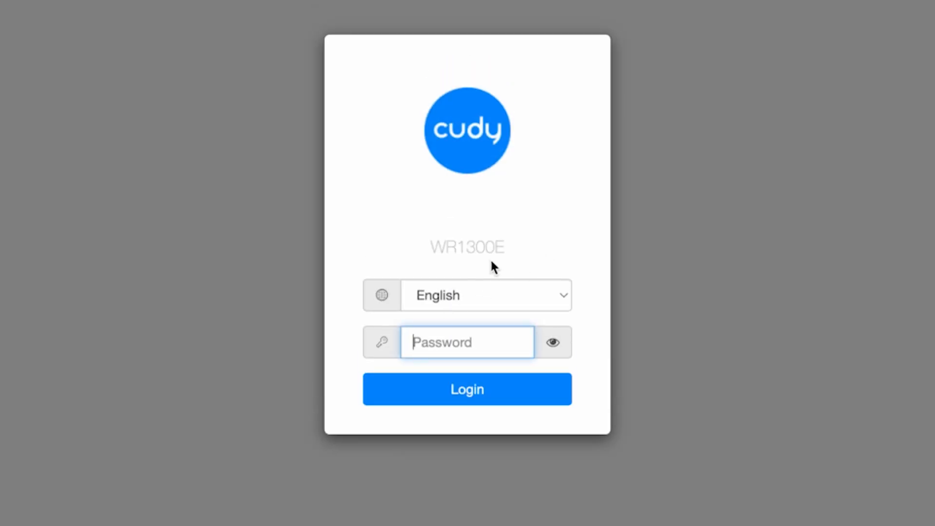
Log back in with the administrator password and open Advanced Settings down to System tools
text(admin)
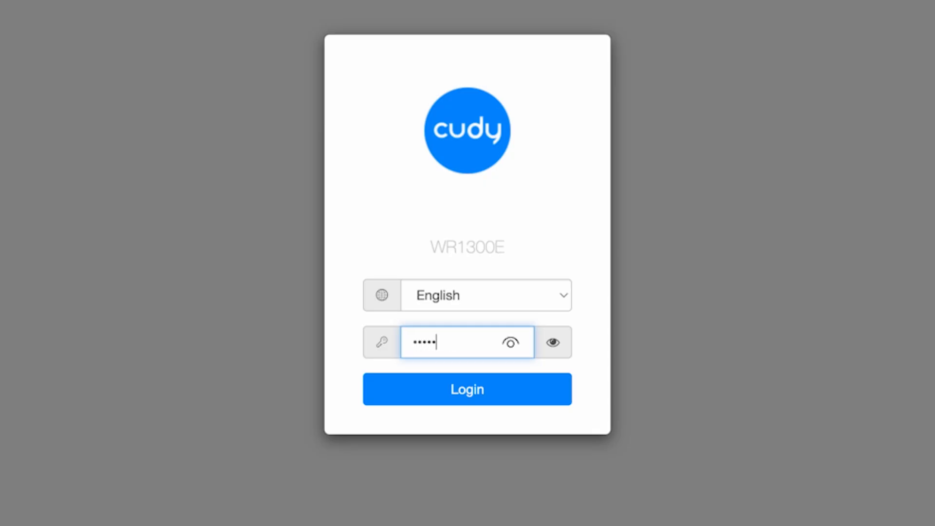
click(484, 399)
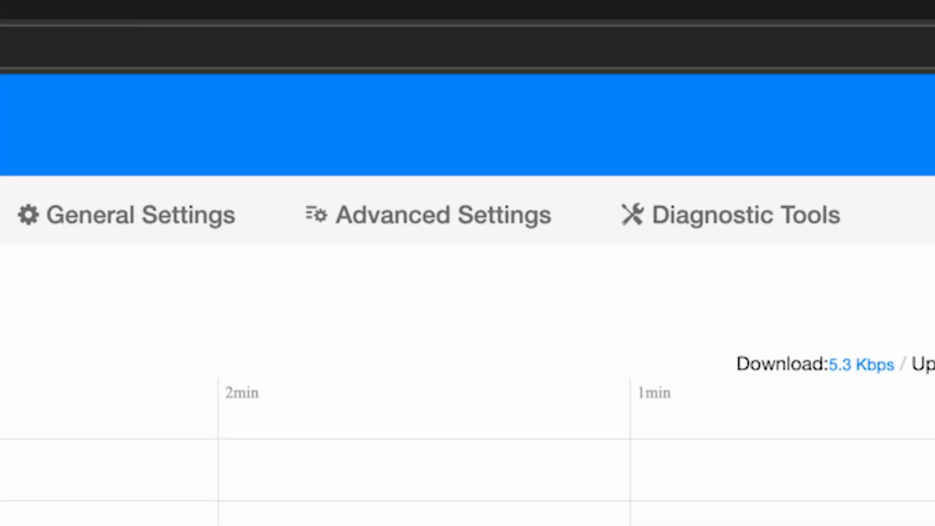
click(487, 239)
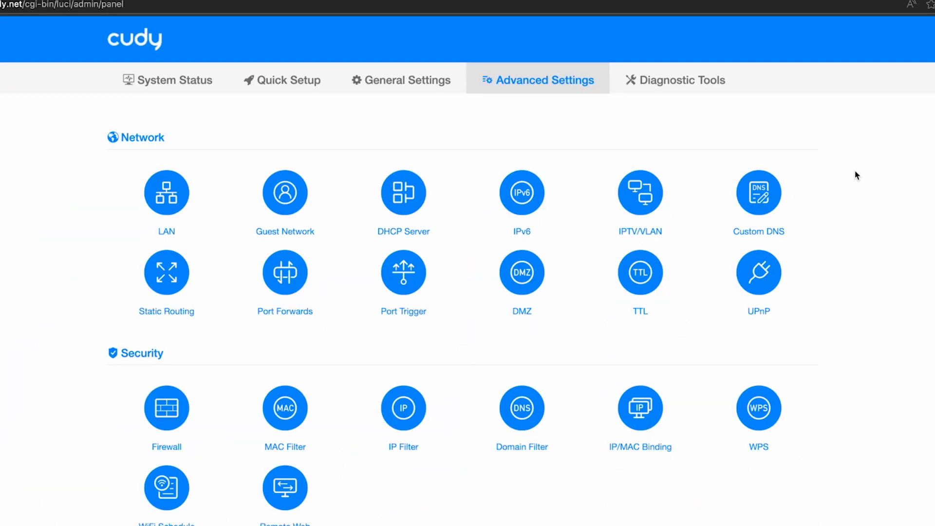
scroll(855, 174, down, 4)
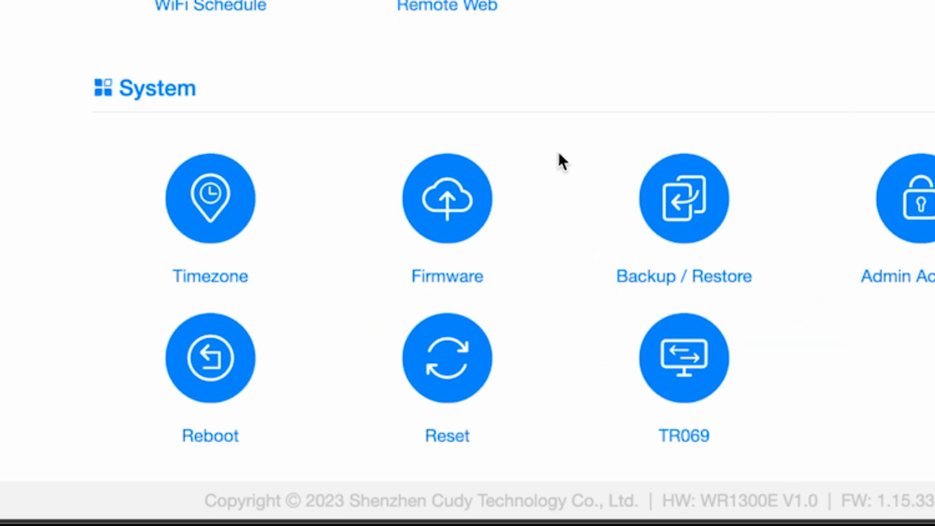
click(451, 196)
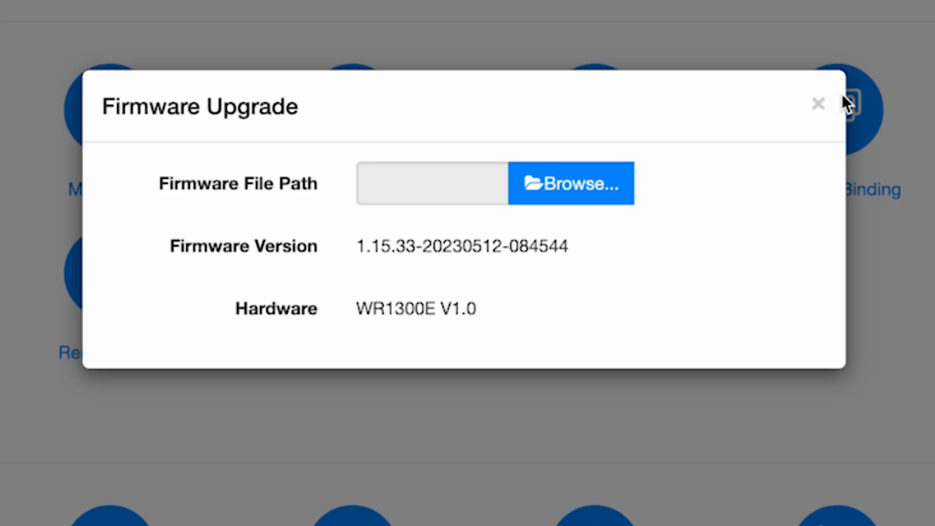
click(823, 103)
scroll(825, 101, up, 5)
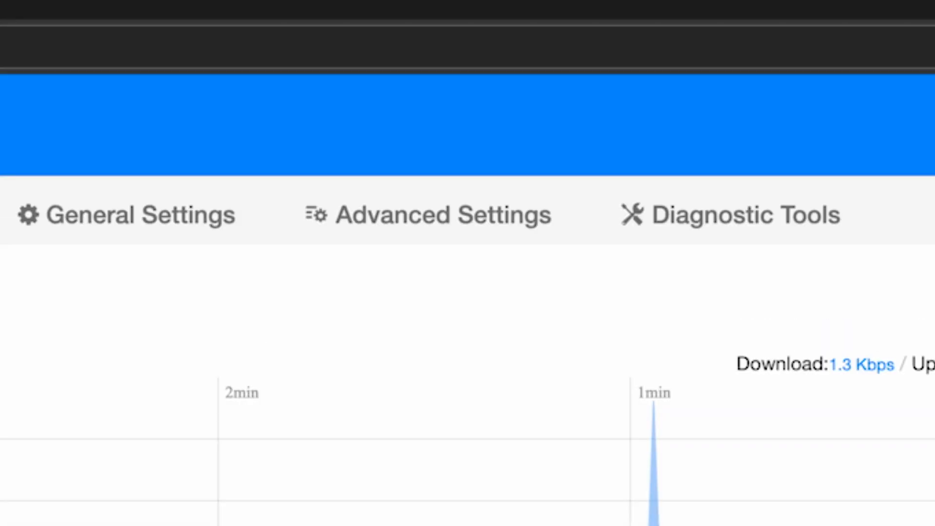
Under Advanced Settings > Admin Account, enter the current and new admin passwords and save them
click(444, 224)
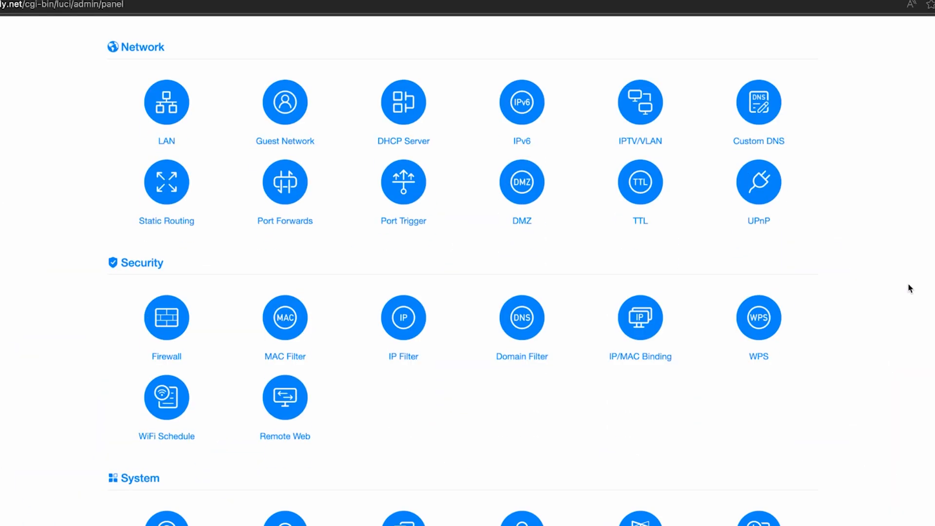
scroll(908, 287, down, 1)
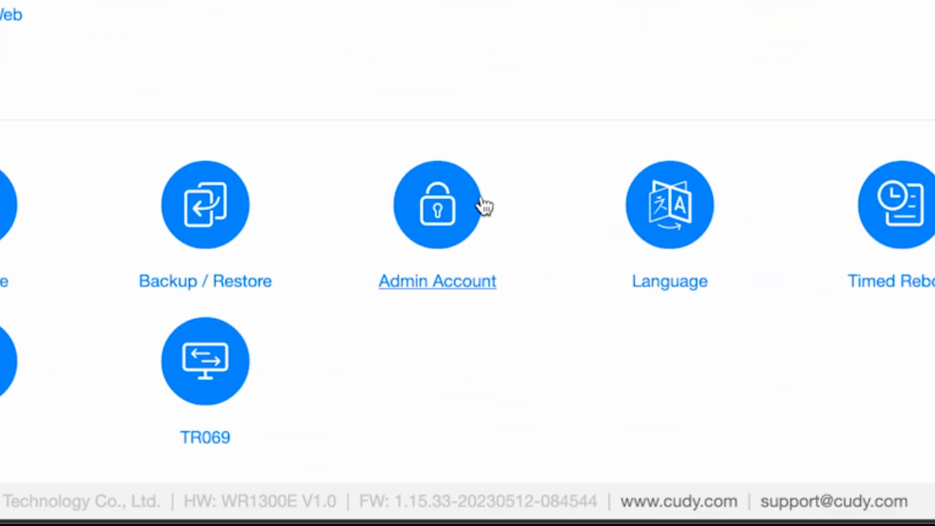
click(462, 205)
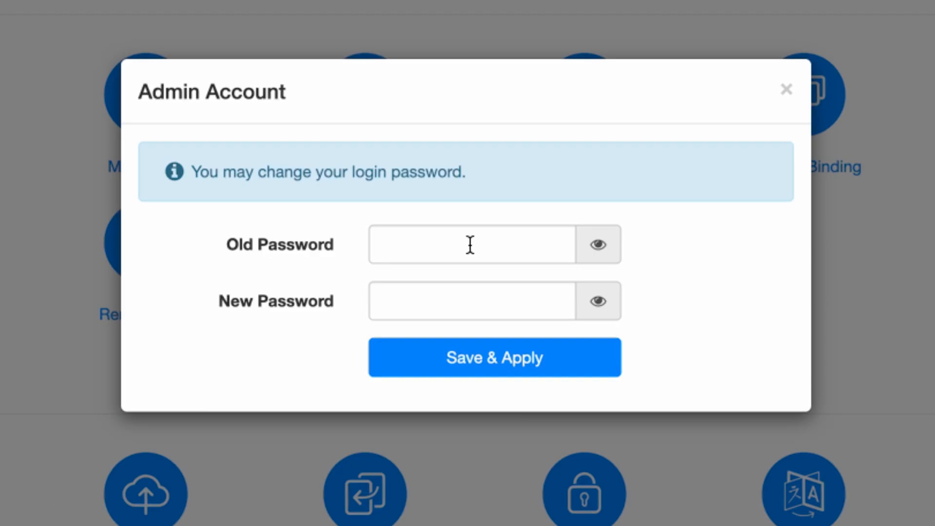
click(470, 245)
text(1234)
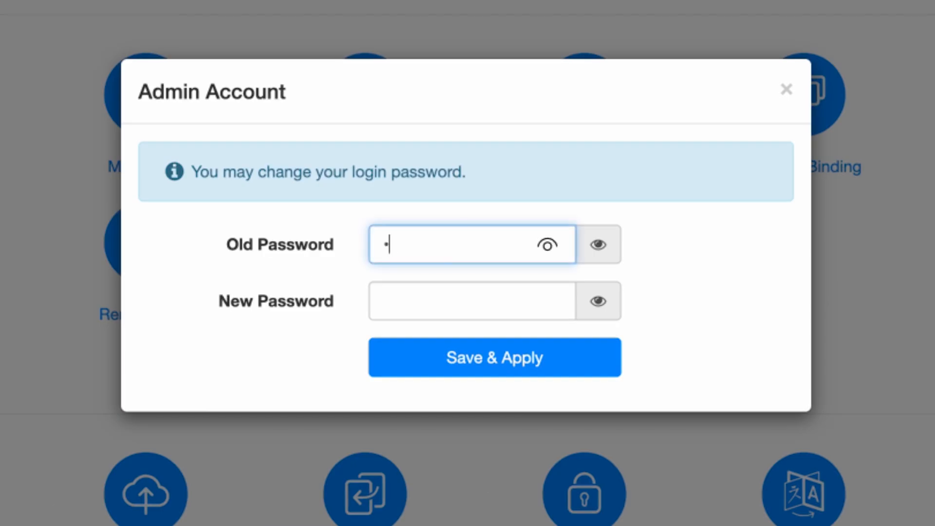
text(n)
click(588, 236)
click(459, 299)
text(admin123)
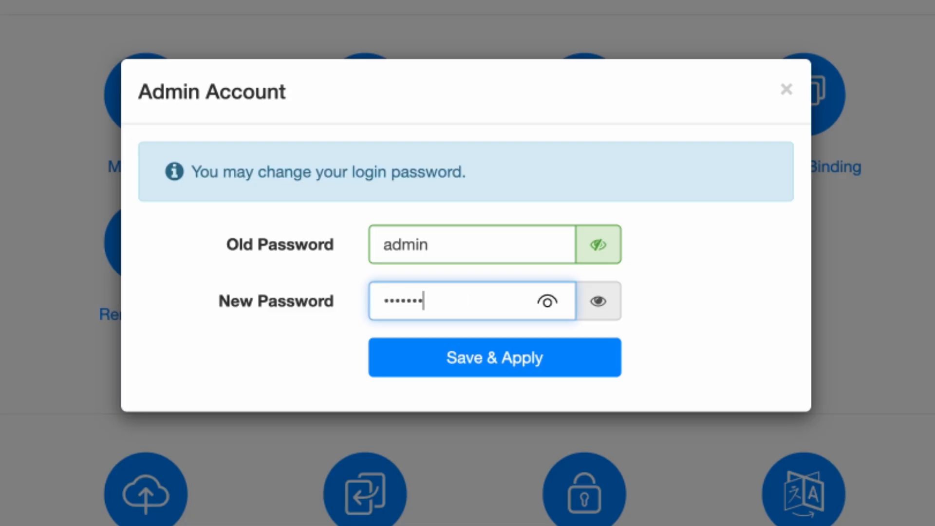
click(606, 307)
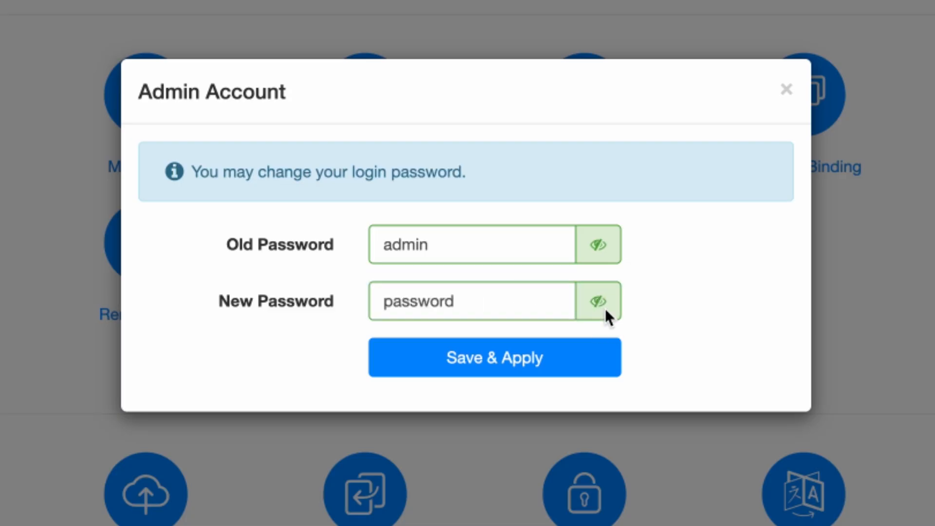
click(532, 365)
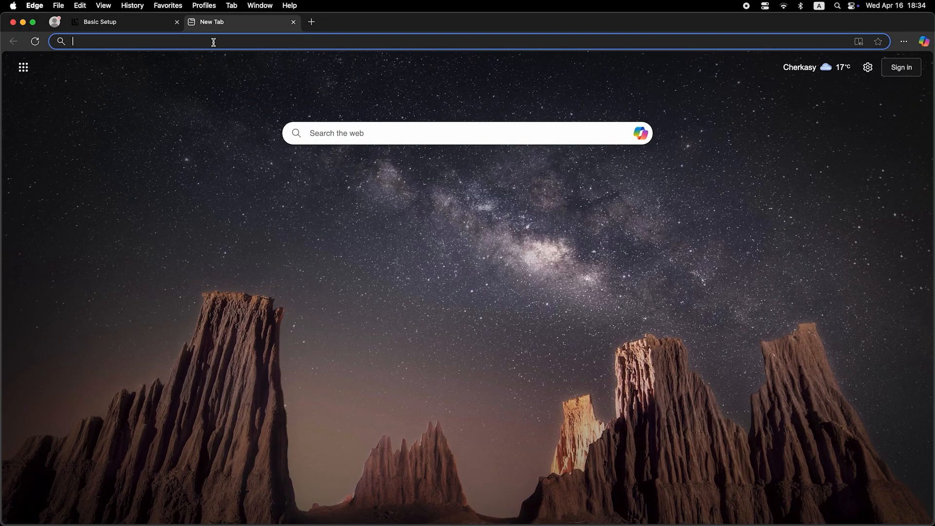
Submit 'dfdfdfdf' from Edge's address bar, which loads Bing search results
click(213, 42)
text(dfdfdfdf)
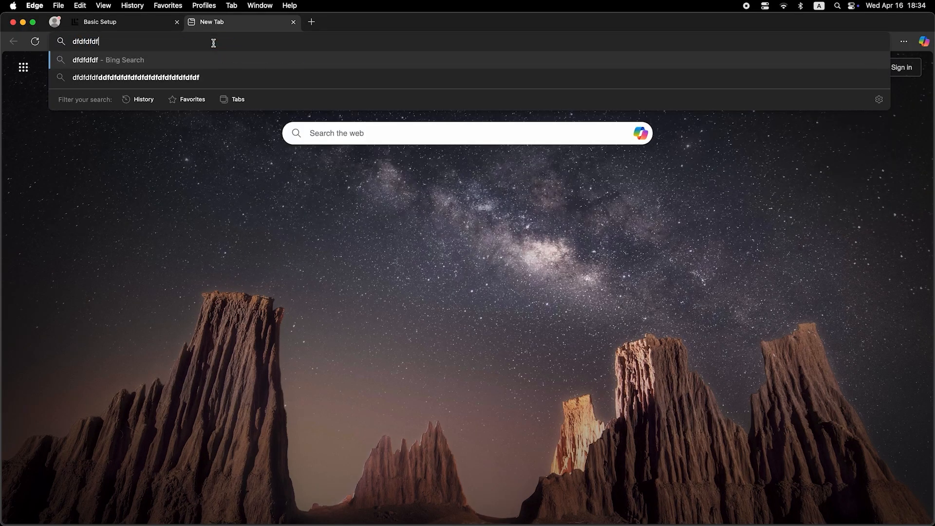
key(Return)
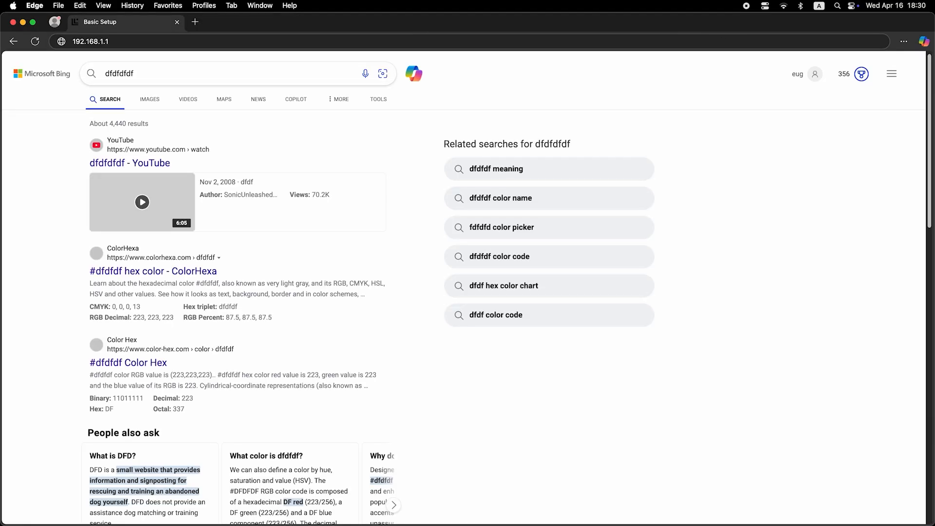